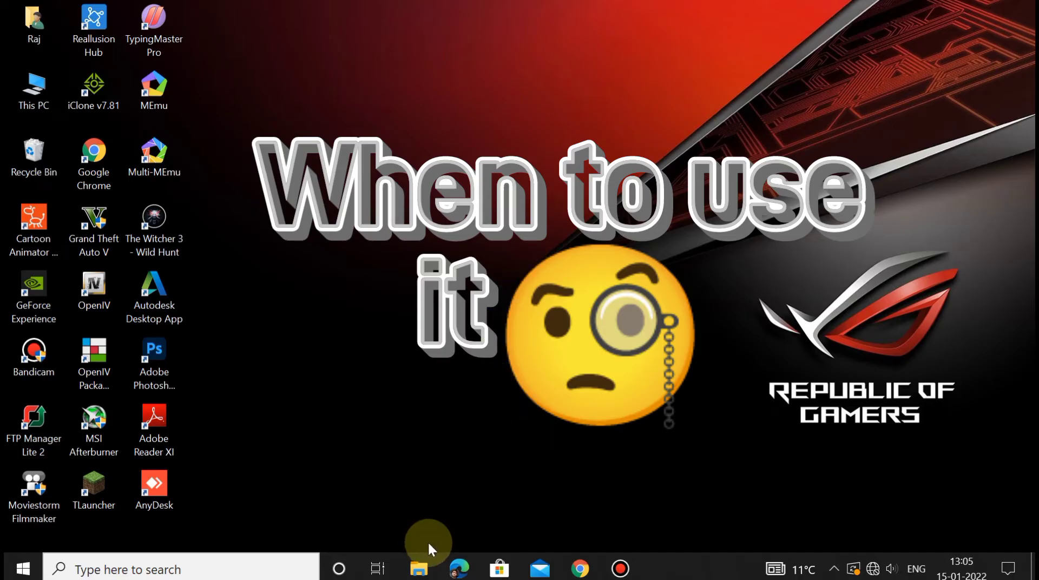
# Open File Explorer at the New folder inside 3.4 and check the properties of the part3 RAR archive.
pyautogui.click(419, 565)
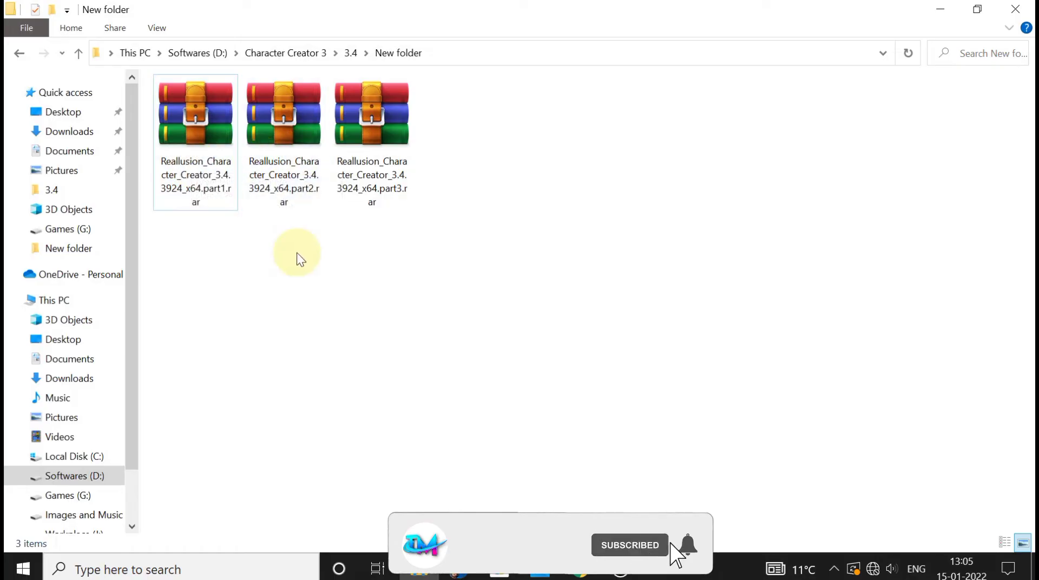
pyautogui.moveTo(297, 252); pyautogui.dragTo(182, 183)
pyautogui.click(368, 273)
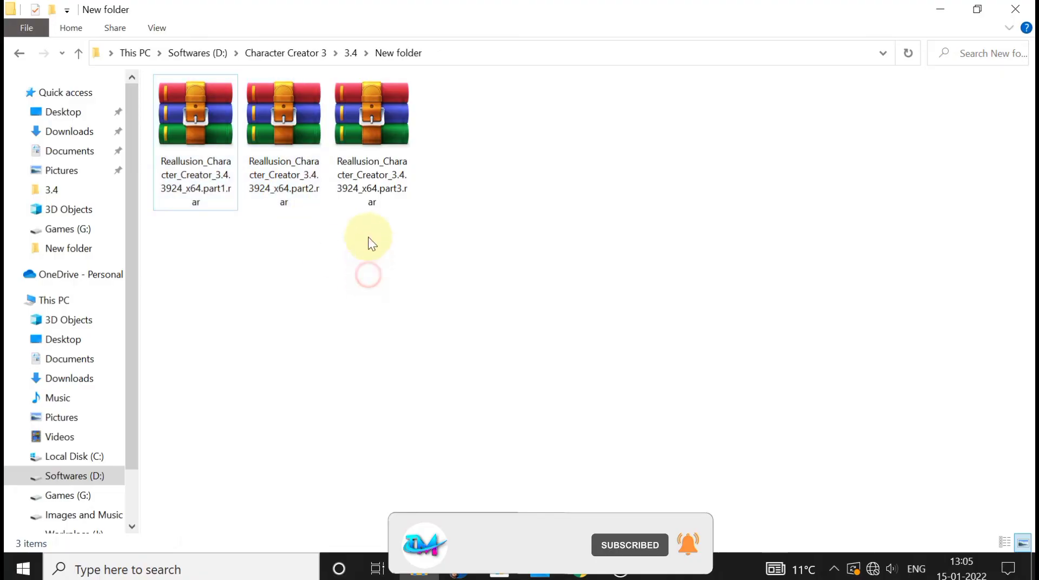
pyautogui.click(364, 163)
pyautogui.rightClick(367, 170)
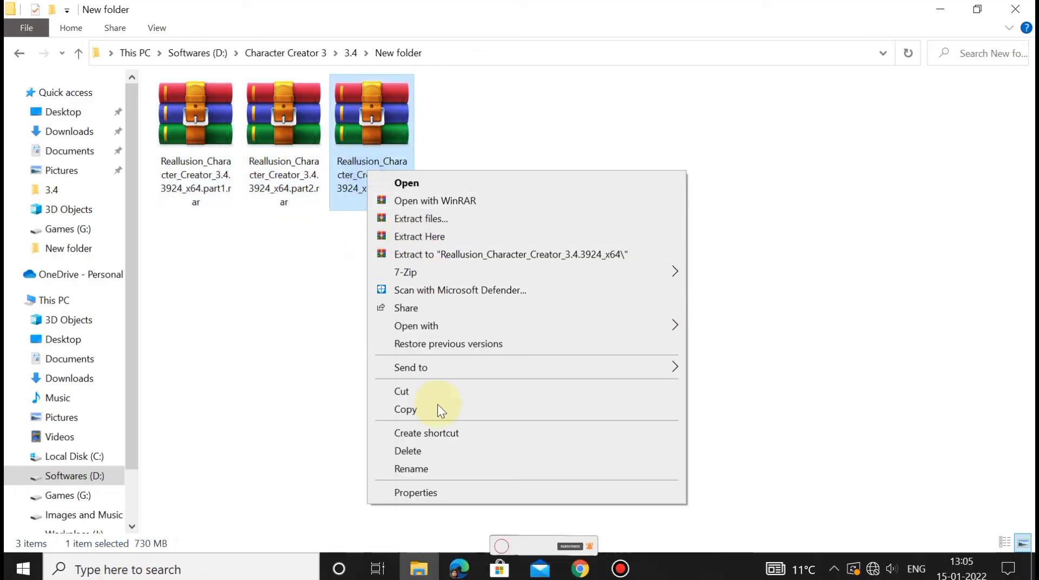
pyautogui.click(438, 493)
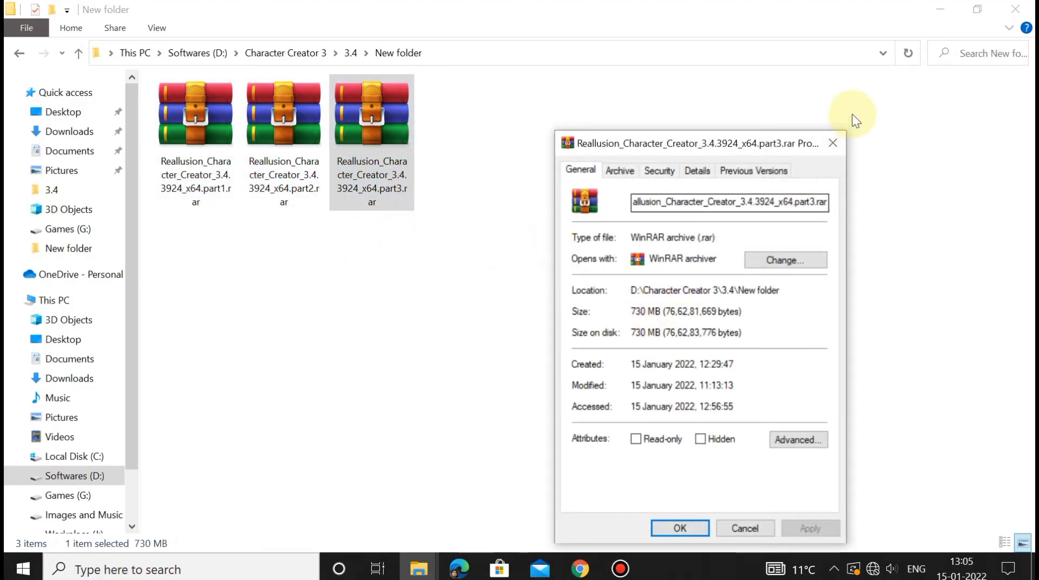
pyautogui.click(833, 143)
# Check the combined properties of the three Reallusion_Character_Creator_3.4.3924_x64 archive parts.
pyautogui.moveTo(432, 262); pyautogui.dragTo(190, 119)
pyautogui.rightClick(190, 119)
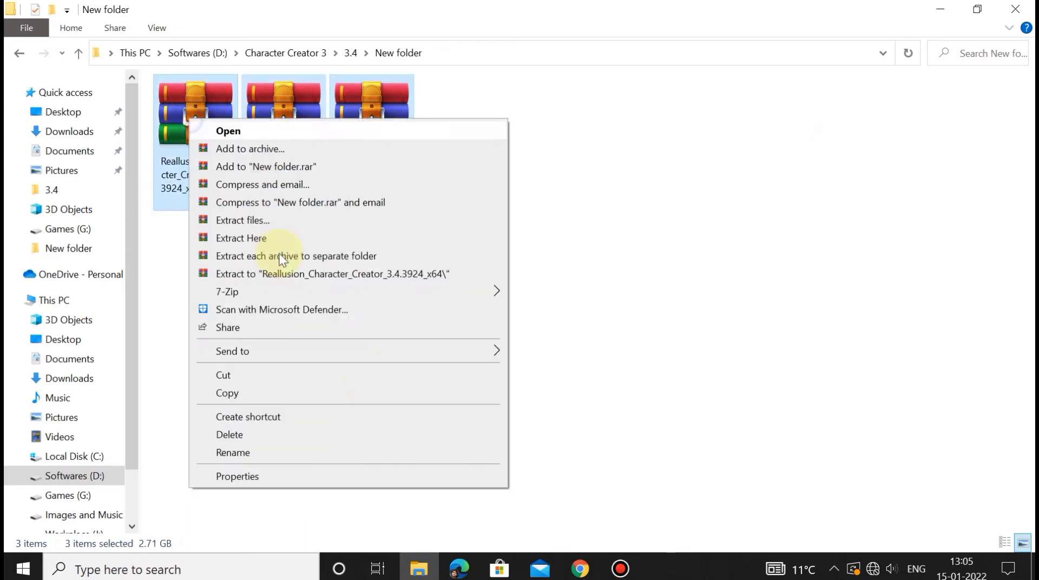
pyautogui.click(315, 477)
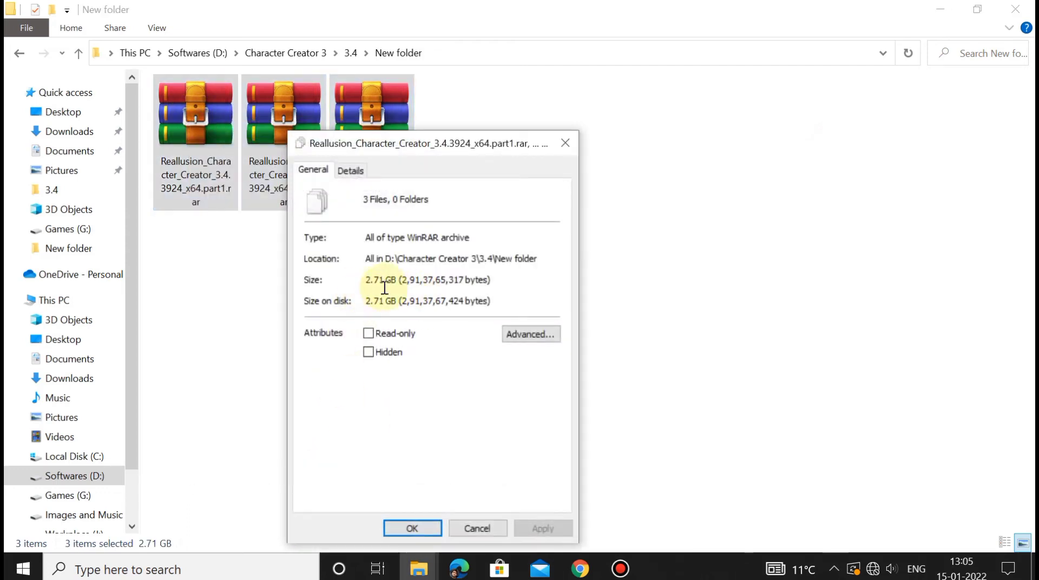
pyautogui.click(567, 144)
pyautogui.click(427, 287)
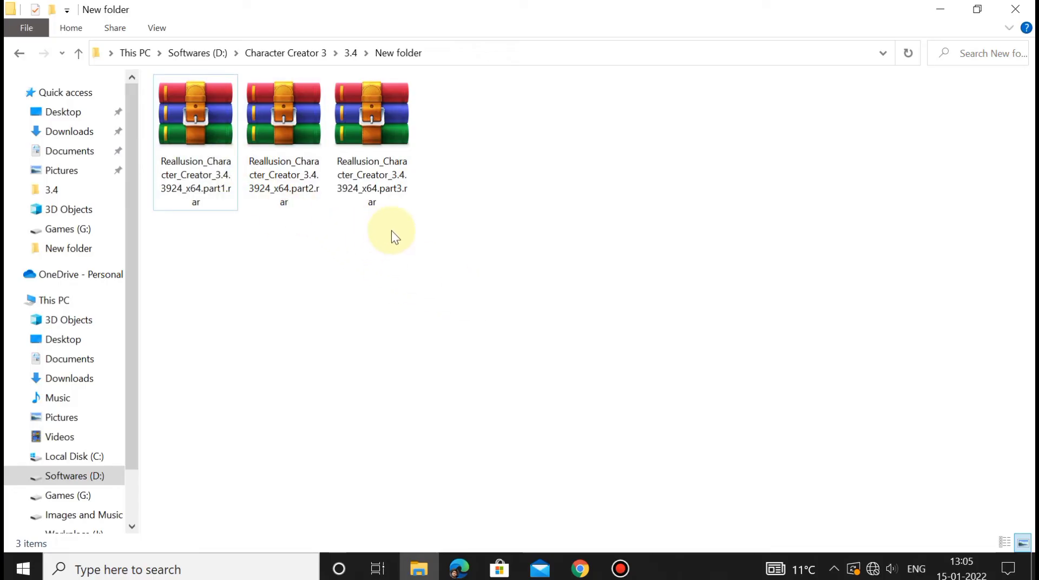
# Try to extract the three original archive parts into the current folder with WinRAR.
pyautogui.moveTo(391, 230); pyautogui.dragTo(181, 124)
pyautogui.rightClick(233, 126)
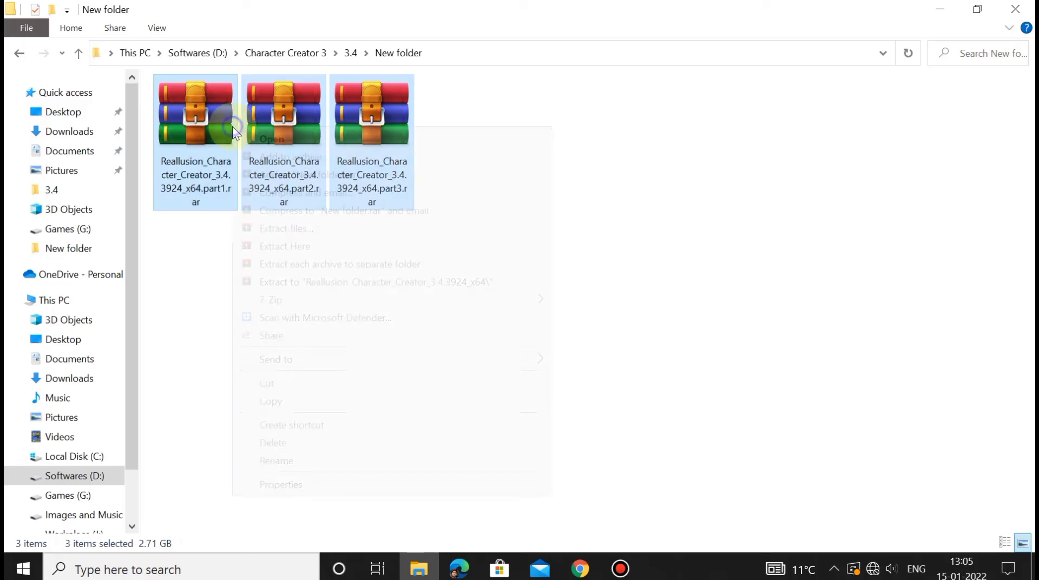
pyautogui.click(311, 249)
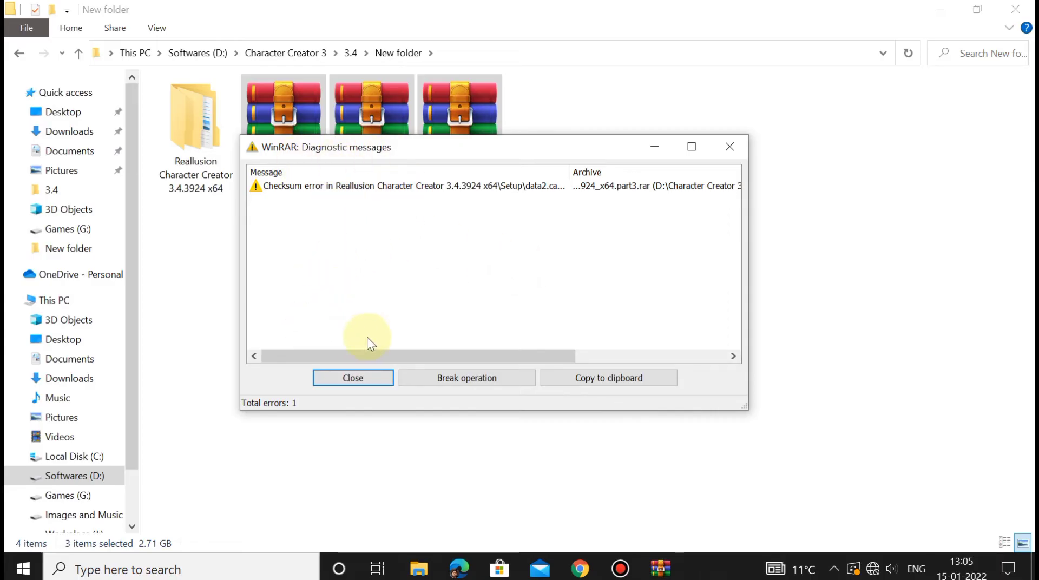
pyautogui.click(369, 378)
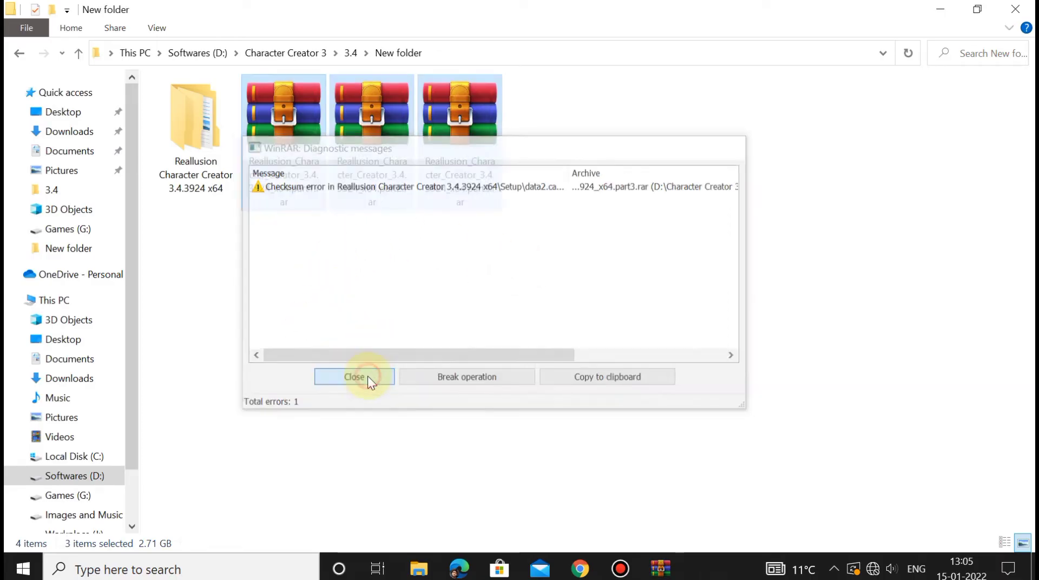
pyautogui.click(476, 334)
# Check the properties of the extracted Reallusion Character Creator 3.4.3924 x64 folder and delete that folder.
pyautogui.click(218, 143)
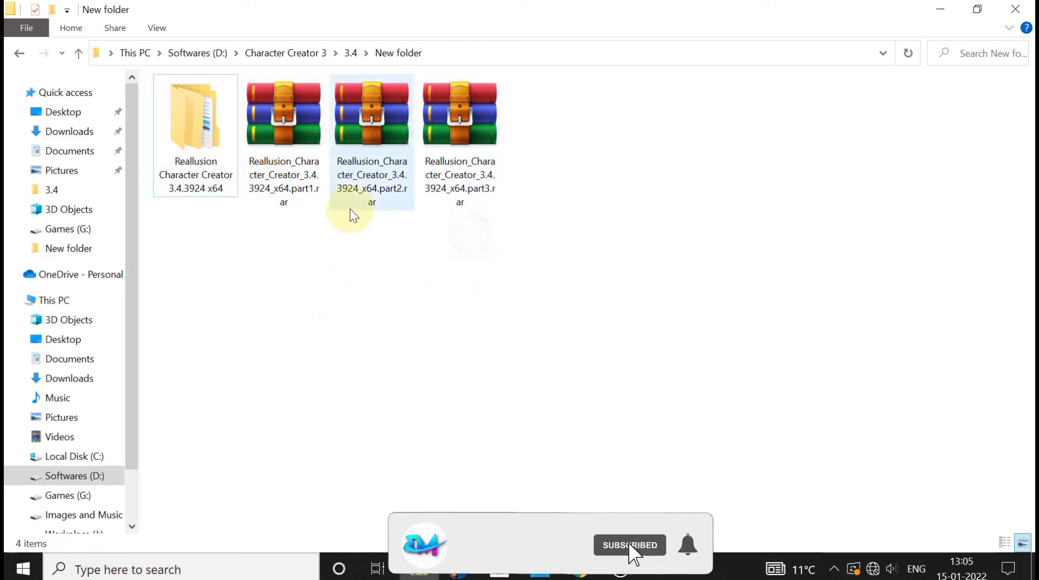
pyautogui.click(273, 177)
pyautogui.click(203, 164)
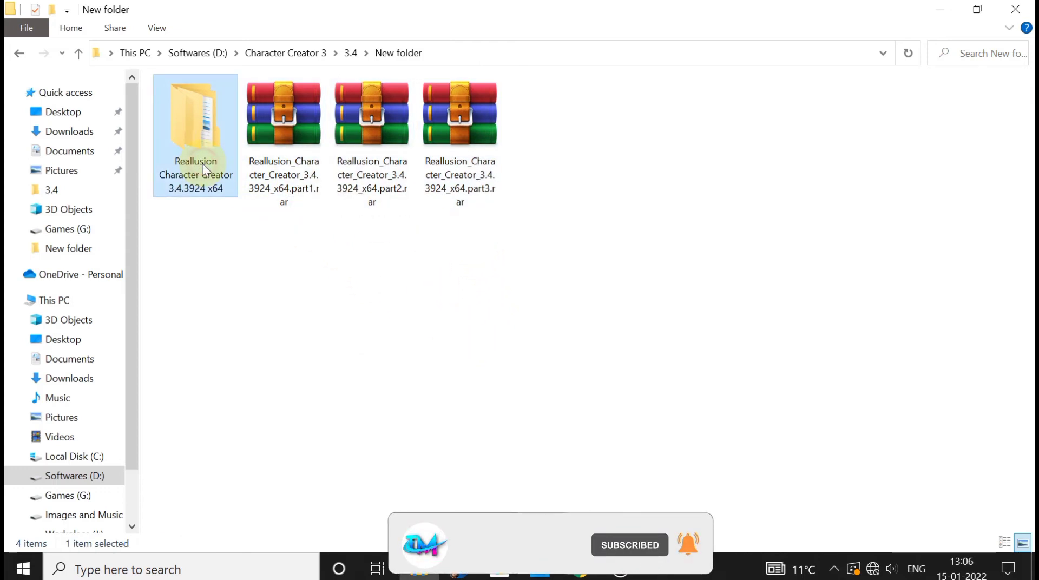
pyautogui.rightClick(202, 164)
pyautogui.click(299, 543)
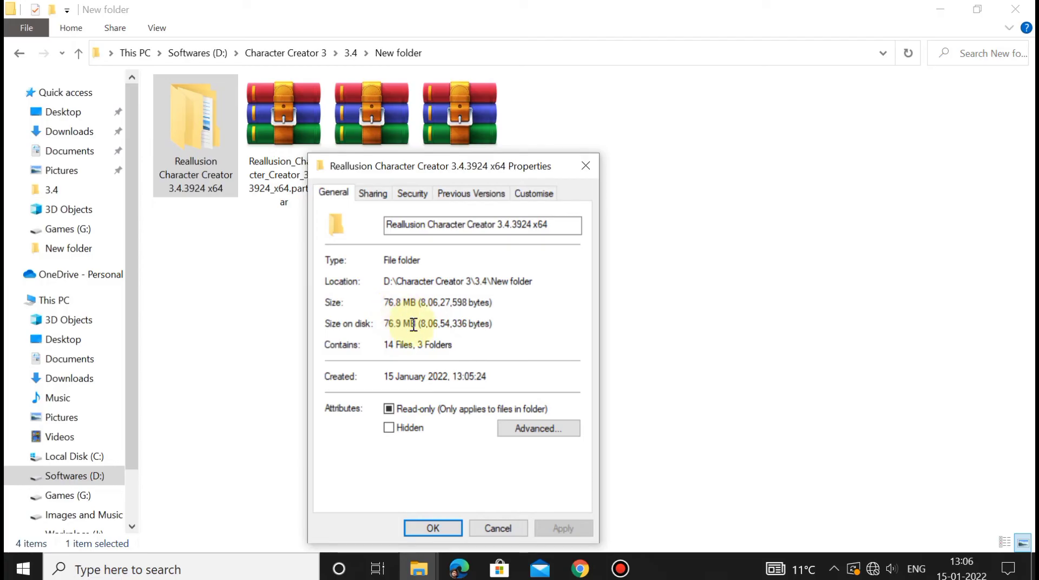
pyautogui.click(583, 167)
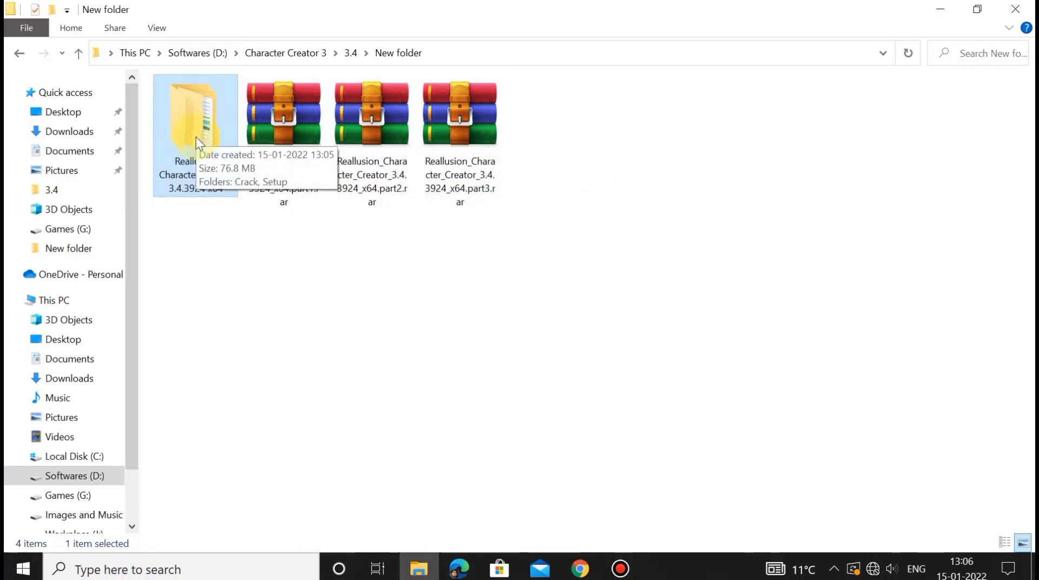
pyautogui.press('Delete')
pyautogui.click(362, 232)
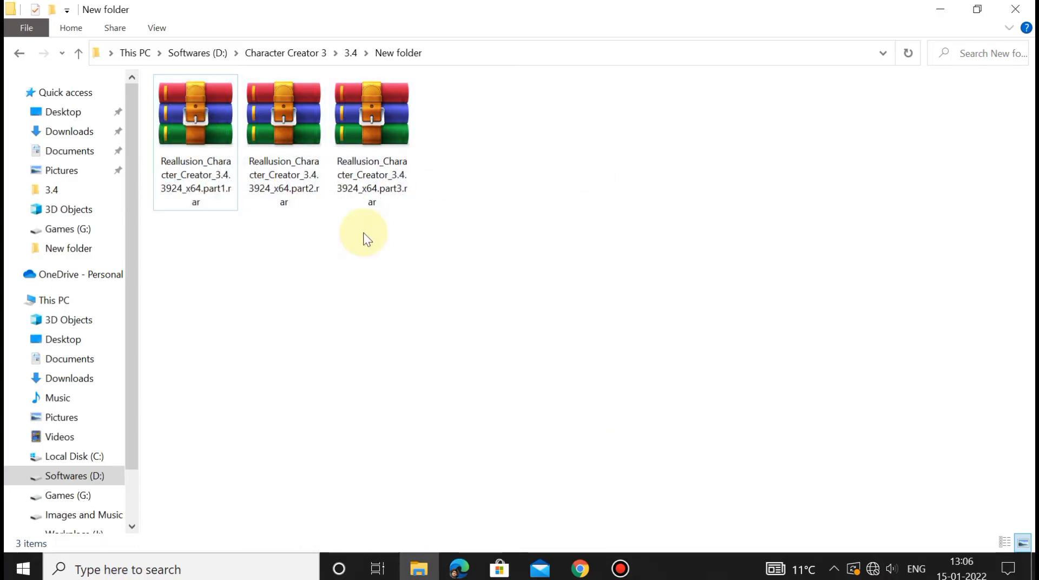
# Open the part1 archive in WinRAR and dismiss the licence purchase reminder.
pyautogui.click(191, 141)
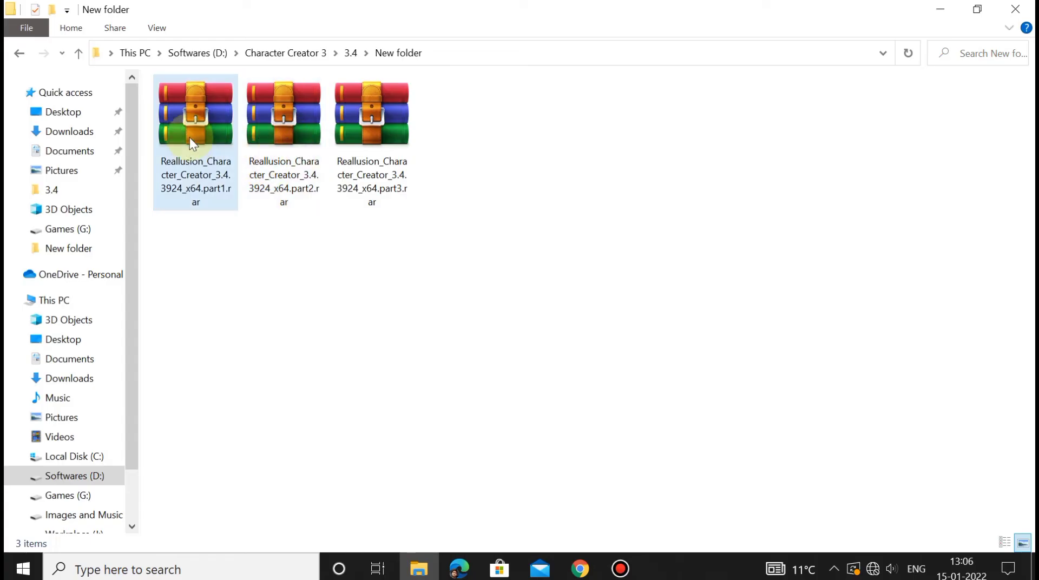
pyautogui.doubleClick(191, 139)
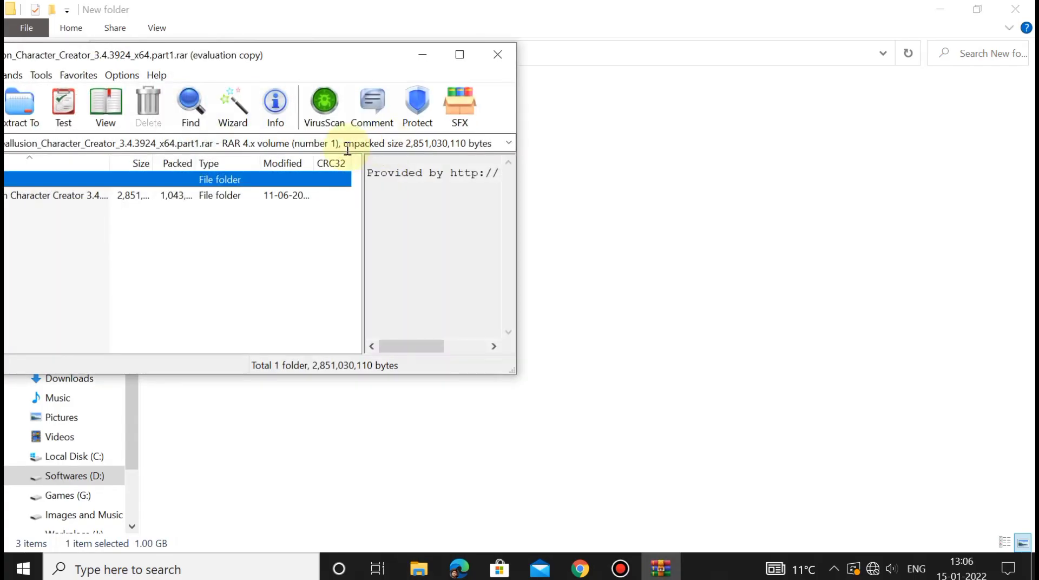
pyautogui.moveTo(362, 50); pyautogui.dragTo(533, 97)
pyautogui.moveTo(629, 120); pyautogui.dragTo(689, 128)
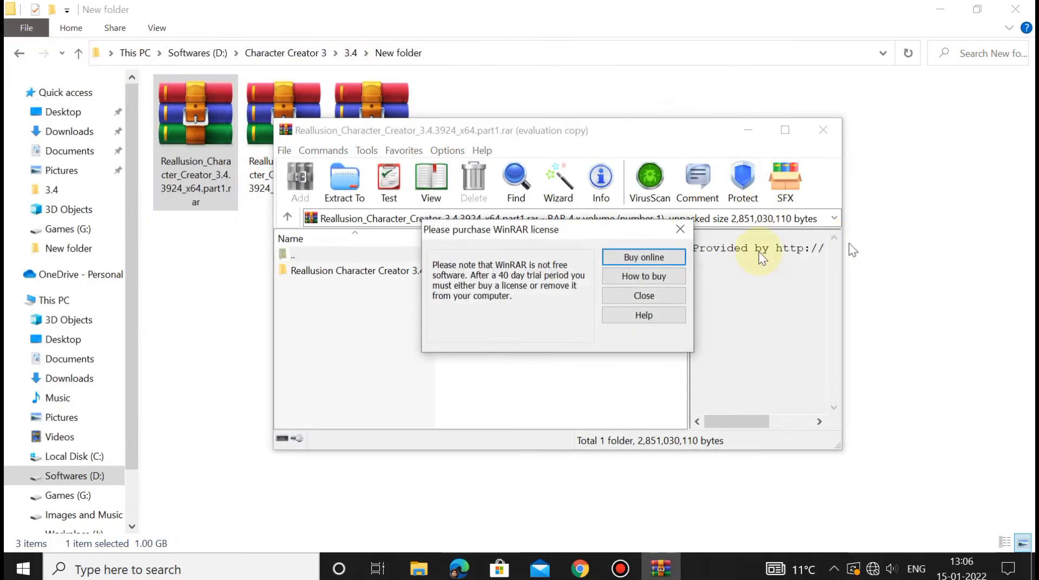
pyautogui.click(677, 224)
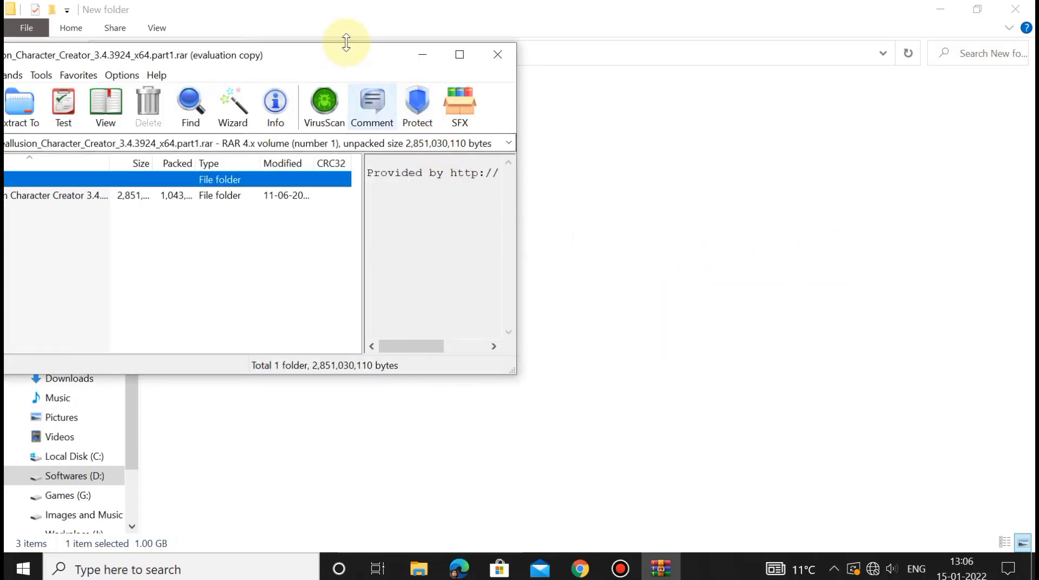
pyautogui.moveTo(352, 56); pyautogui.dragTo(687, 128)
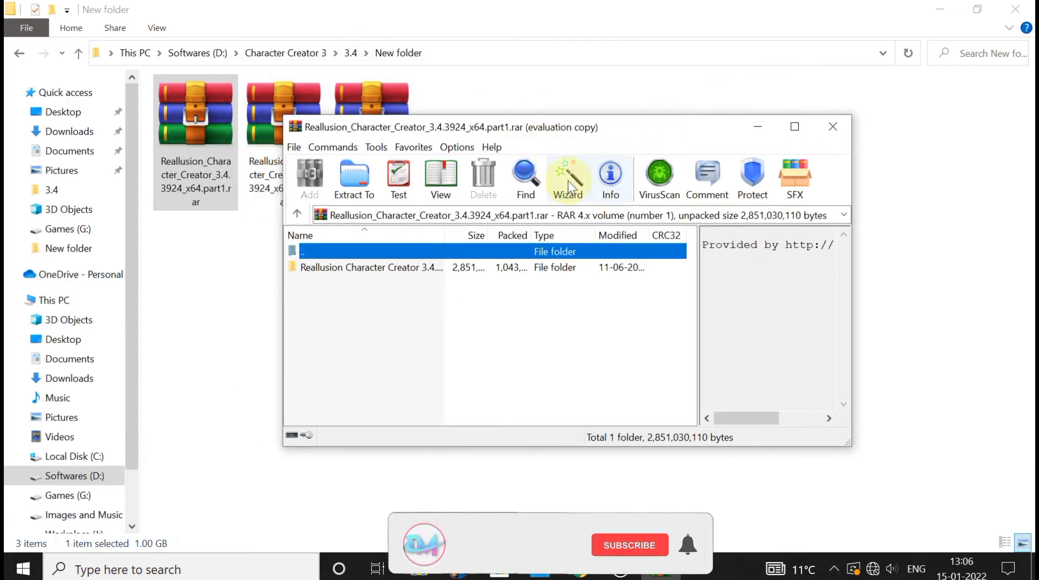
# Repair the part1 archive as RAR, saving the repaired copy in D:\Character Creator 3\3.4\New folder, and close WinRAR.
pyautogui.click(376, 147)
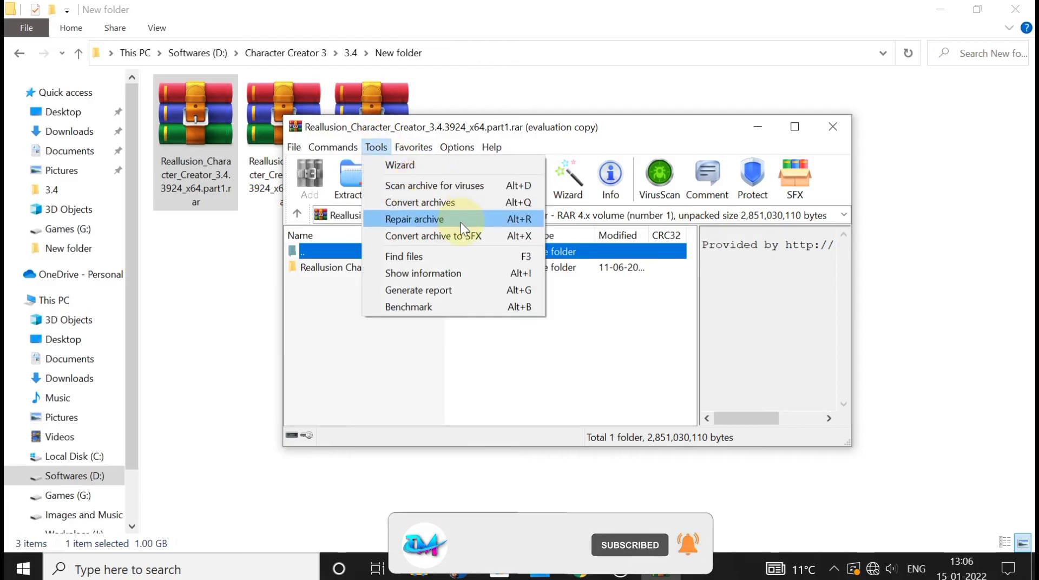
pyautogui.click(460, 222)
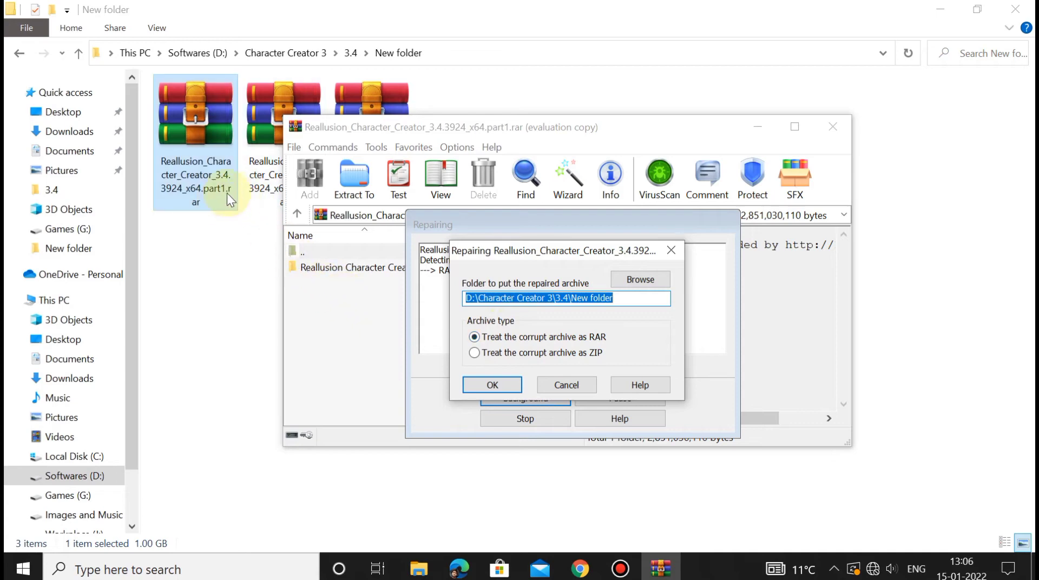
pyautogui.click(492, 385)
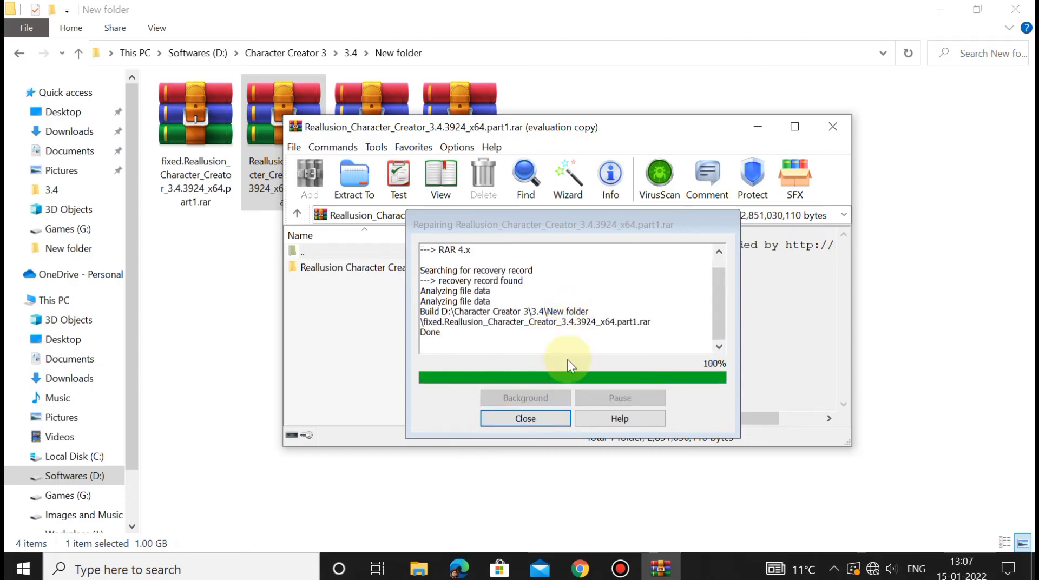
pyautogui.click(537, 418)
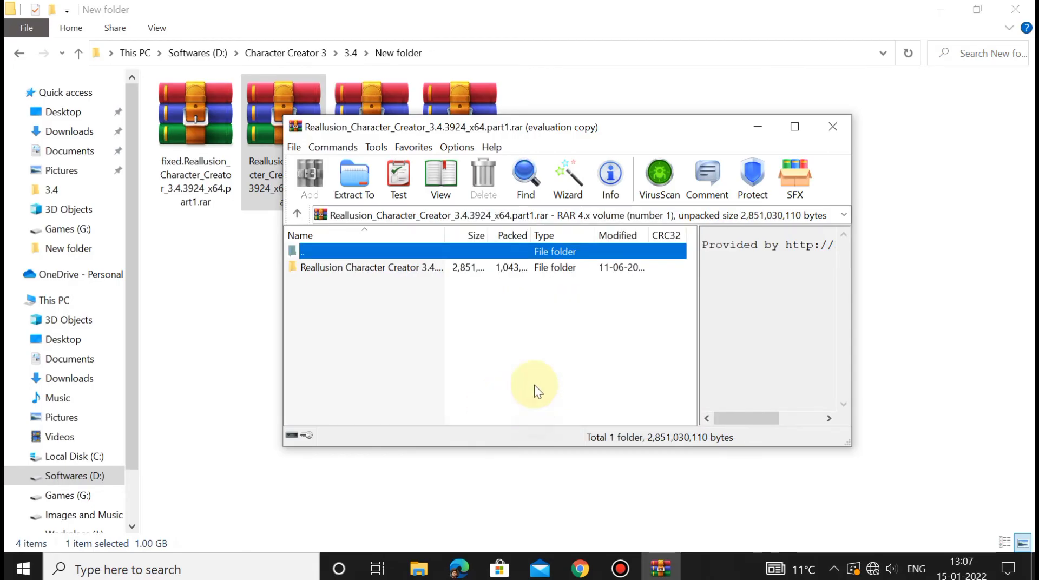
pyautogui.click(846, 125)
pyautogui.click(364, 291)
pyautogui.click(203, 195)
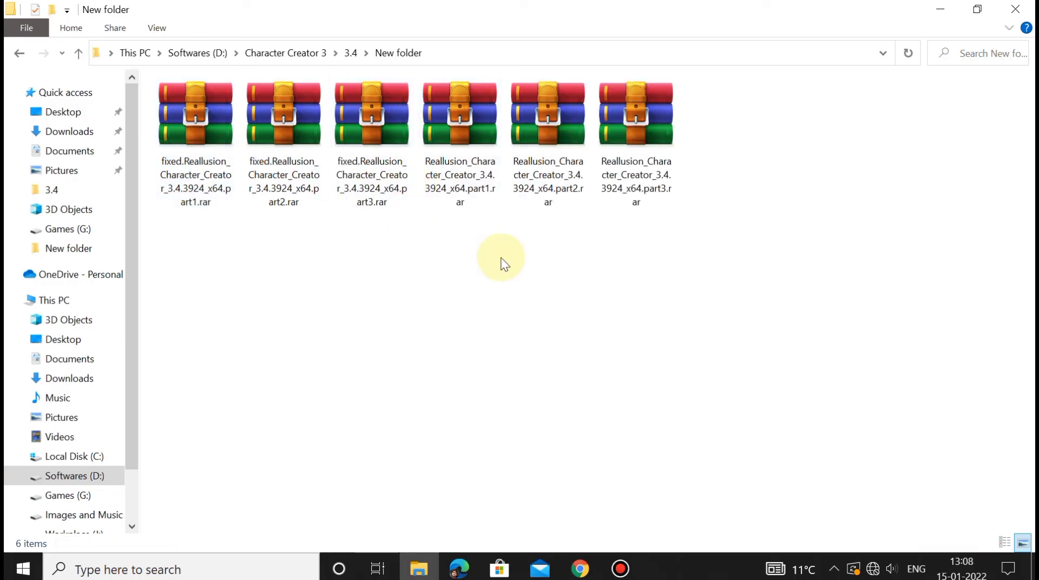
# Move the three original, non-fixed archive parts from New folder into its parent folder 3.4.
pyautogui.moveTo(385, 222); pyautogui.dragTo(293, 182)
pyautogui.click(530, 250)
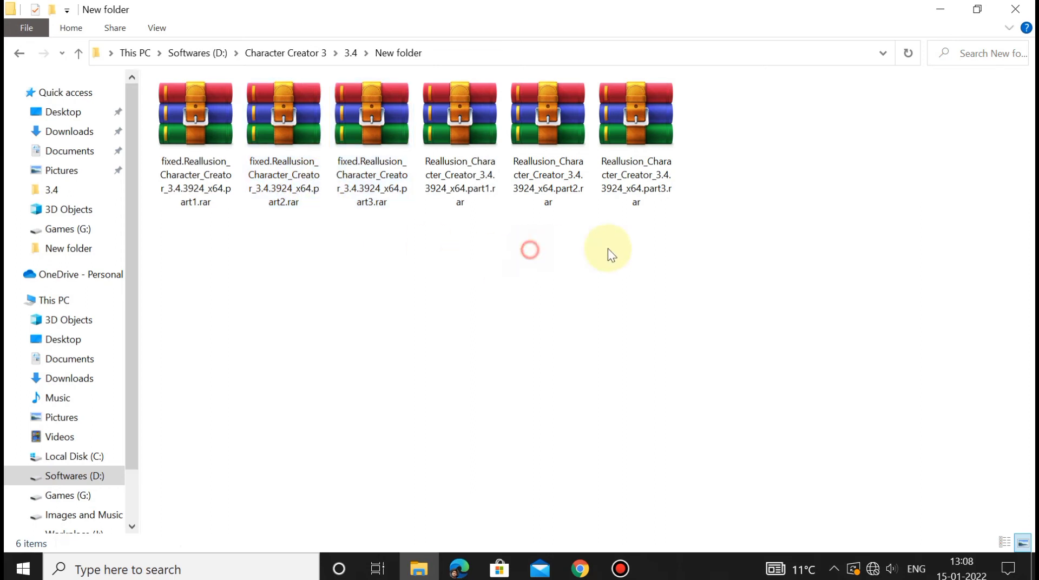
pyautogui.moveTo(615, 214); pyautogui.dragTo(471, 151)
pyautogui.rightClick(475, 145)
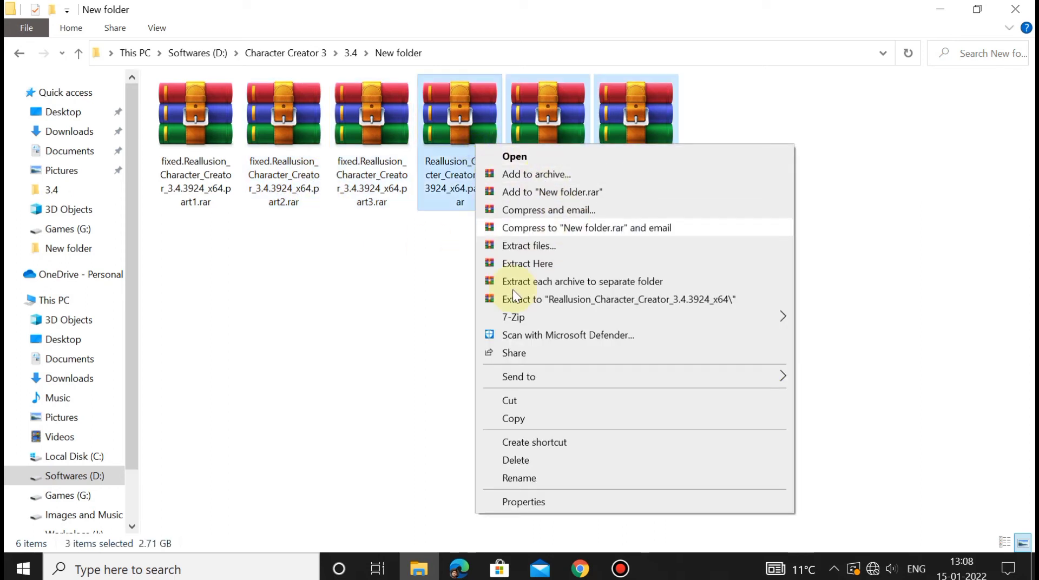
pyautogui.click(525, 399)
pyautogui.click(23, 52)
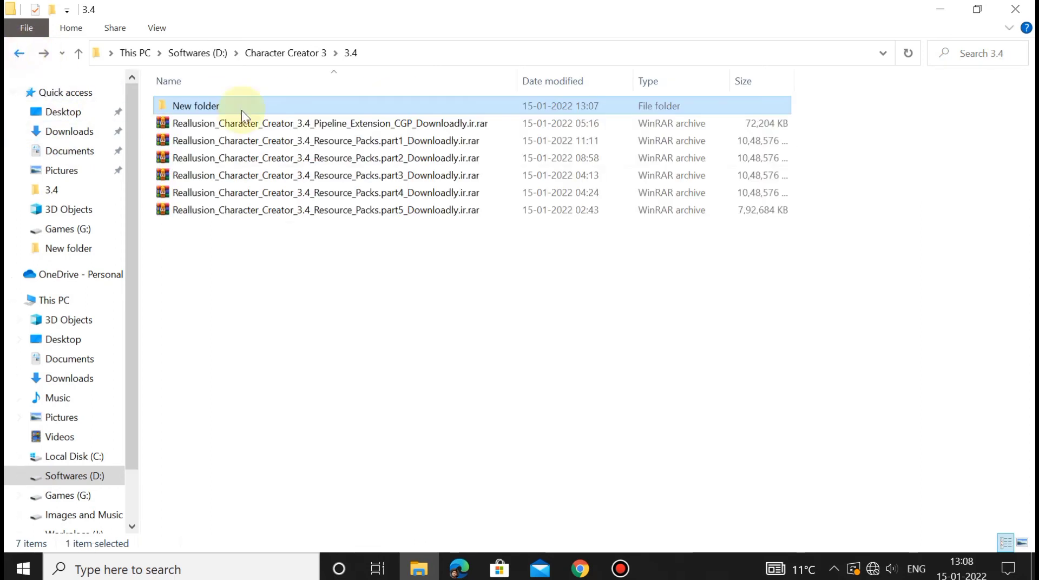
pyautogui.rightClick(415, 279)
pyautogui.click(469, 393)
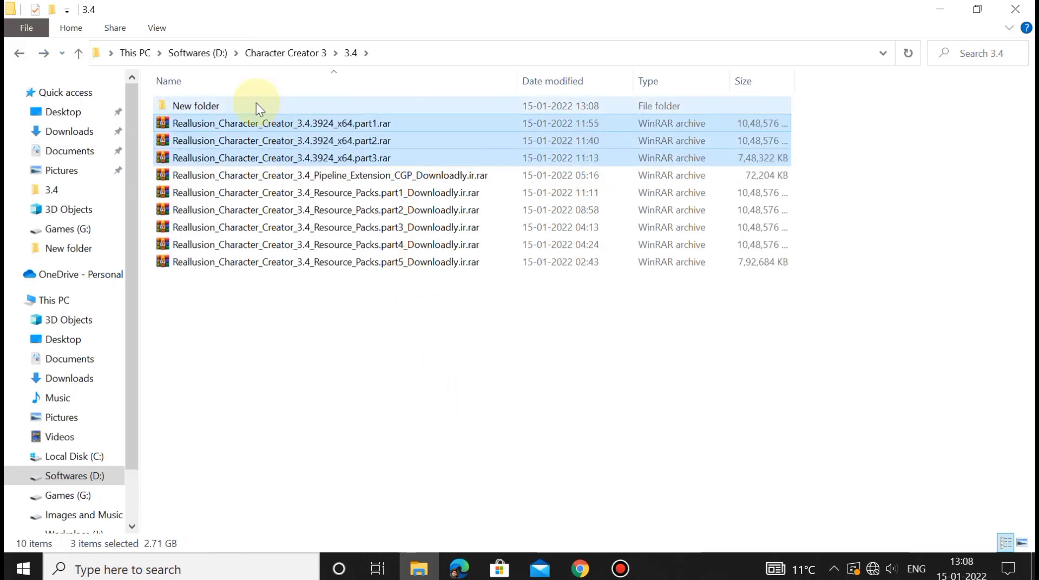
# Return to New folder and check the combined properties of the three fixed archive parts.
pyautogui.doubleClick(255, 104)
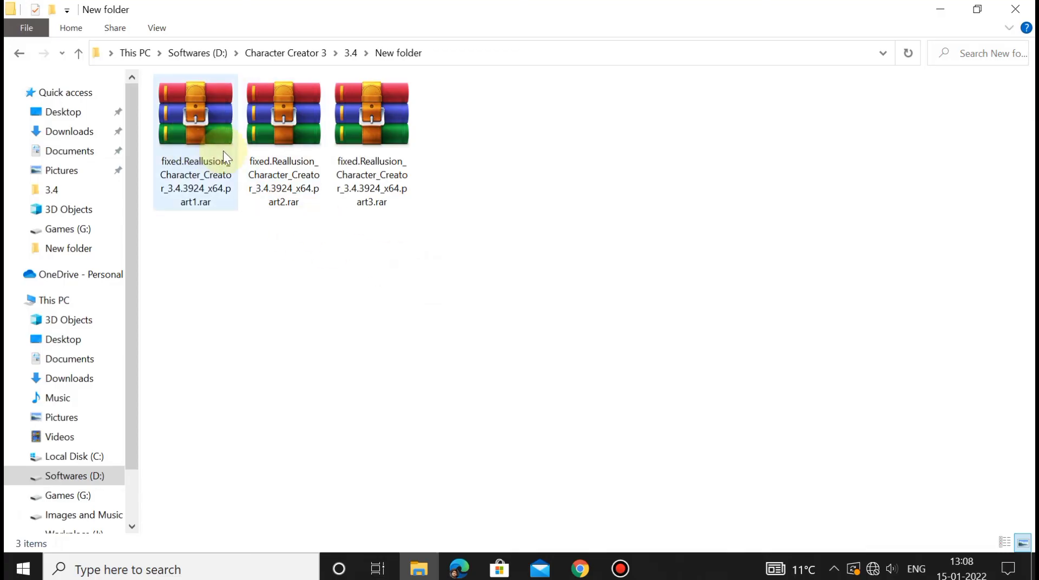
pyautogui.moveTo(446, 273); pyautogui.dragTo(183, 138)
pyautogui.rightClick(183, 139)
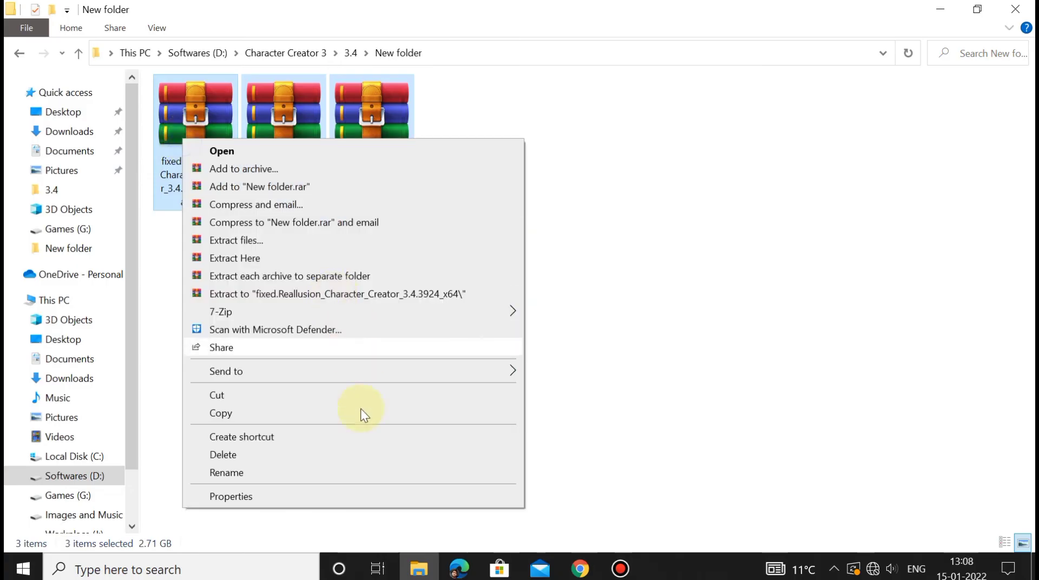
pyautogui.click(330, 495)
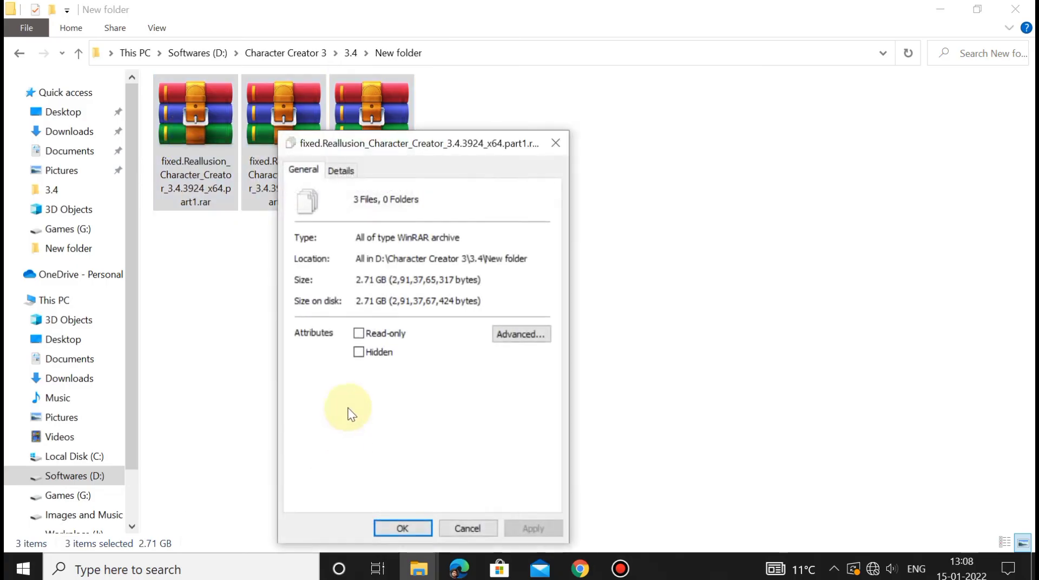
pyautogui.click(556, 143)
# Extract the three fixed archive parts directly into New folder.
pyautogui.rightClick(180, 158)
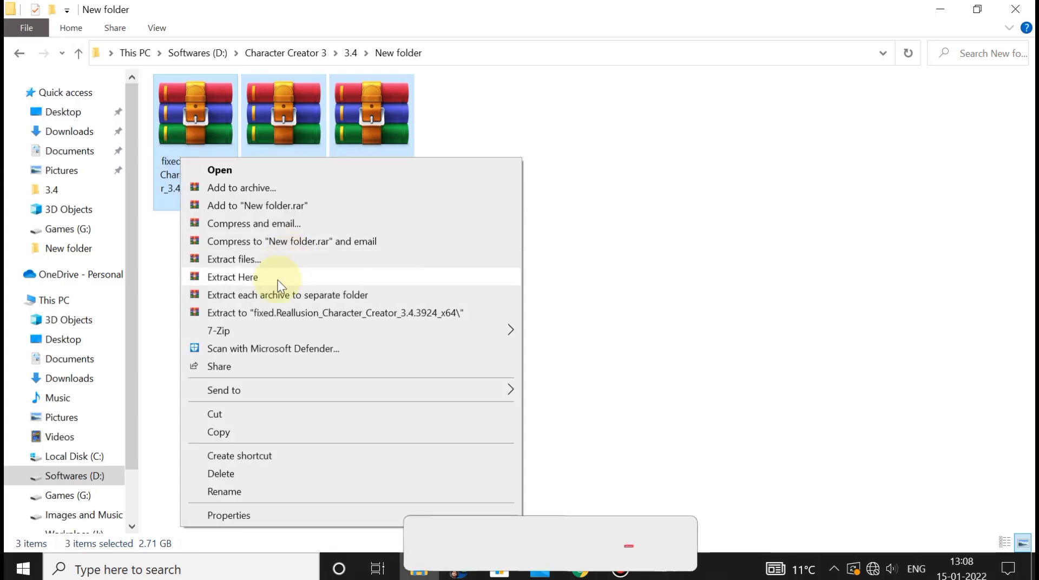
pyautogui.click(277, 280)
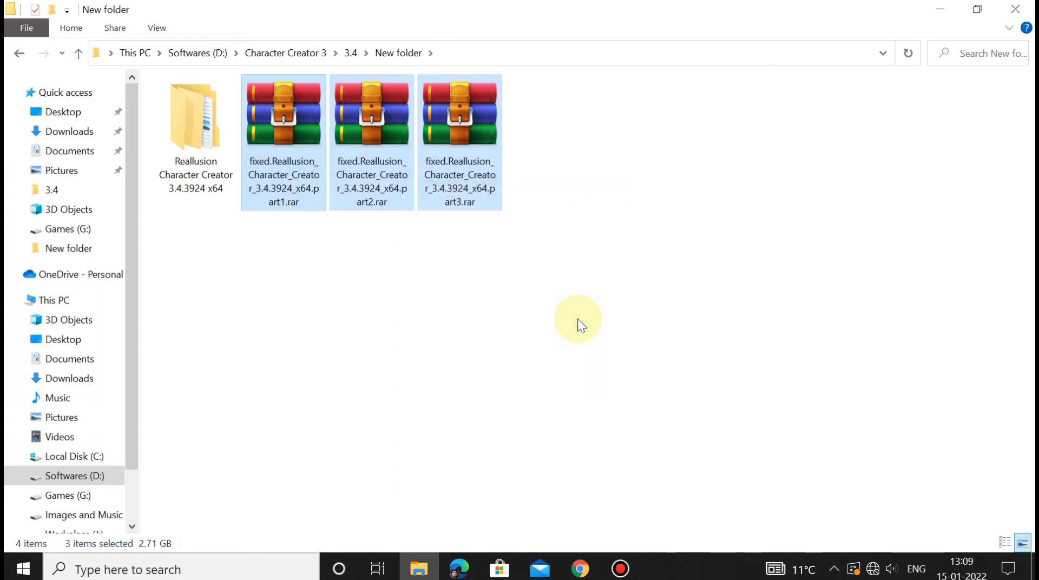
pyautogui.click(571, 299)
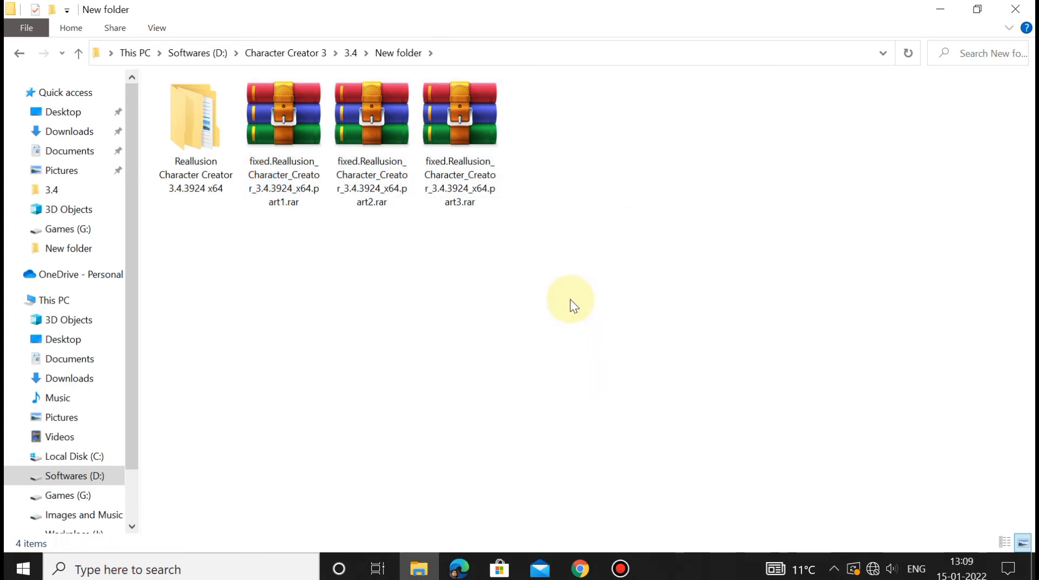
# Check the size and contents of the extracted Reallusion Character Creator 3.4.3924 x64 folder in its properties.
pyautogui.click(210, 164)
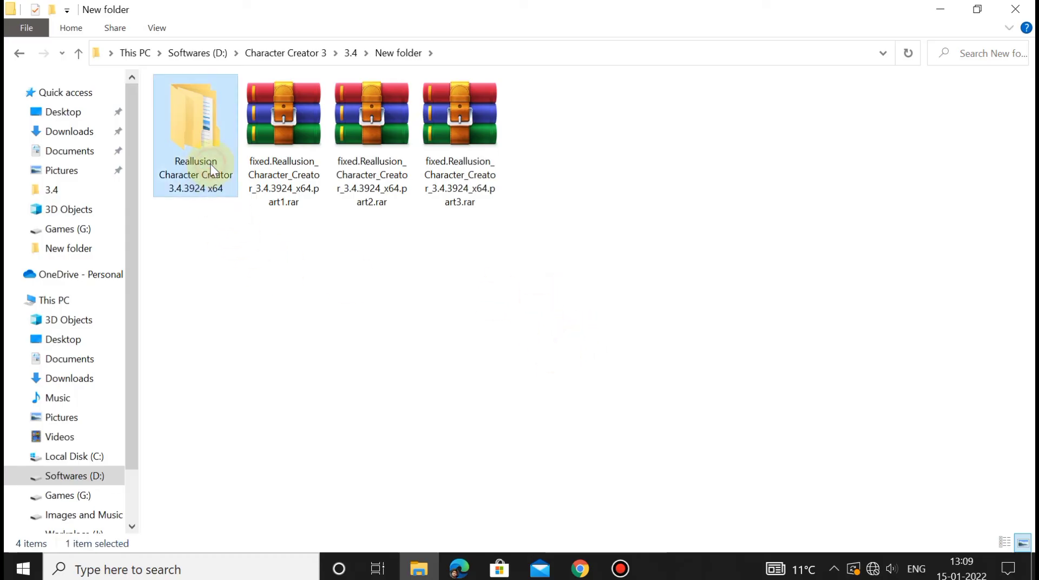
pyautogui.rightClick(210, 164)
pyautogui.click(293, 541)
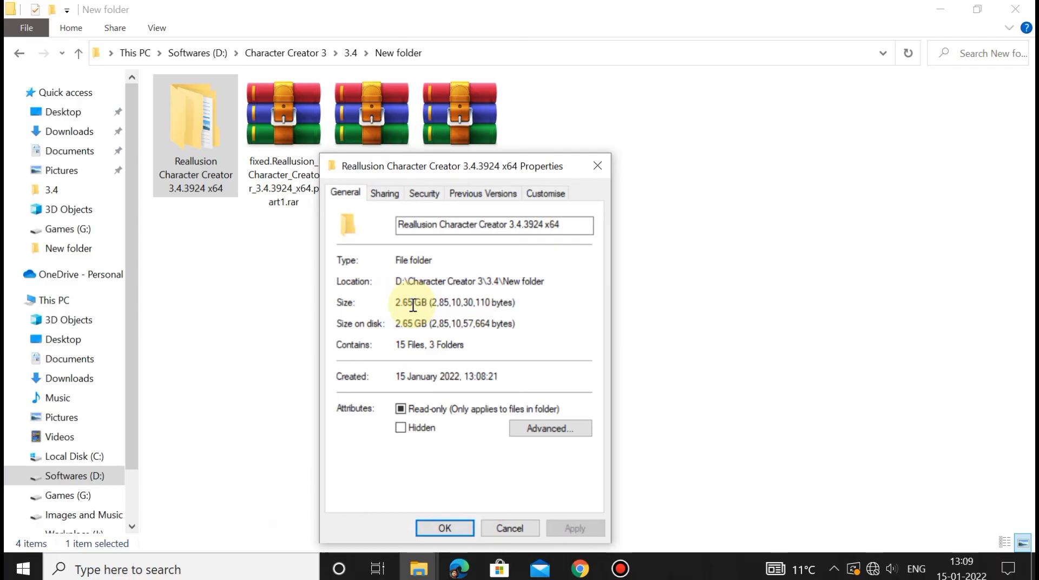
pyautogui.click(607, 156)
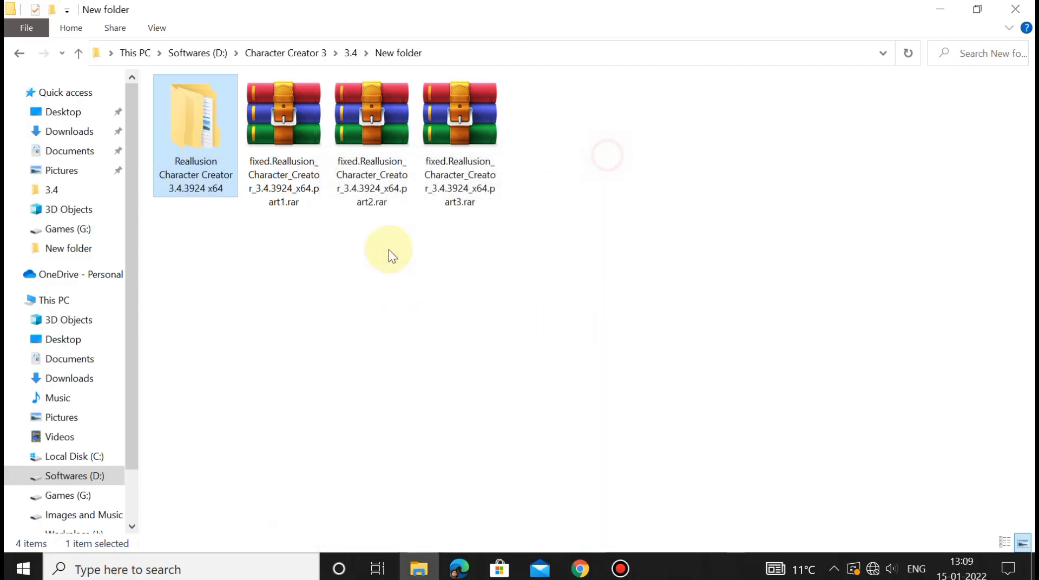
# Open the Setup subfolder inside the extracted Reallusion Character Creator 3.4.3924 x64 folder to inspect its files.
pyautogui.doubleClick(225, 189)
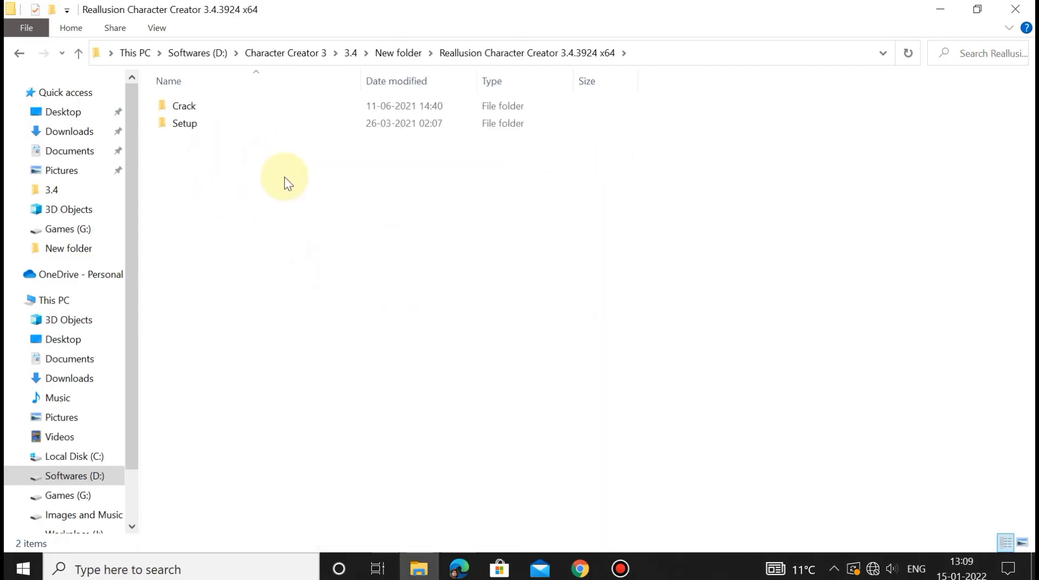
pyautogui.doubleClick(247, 130)
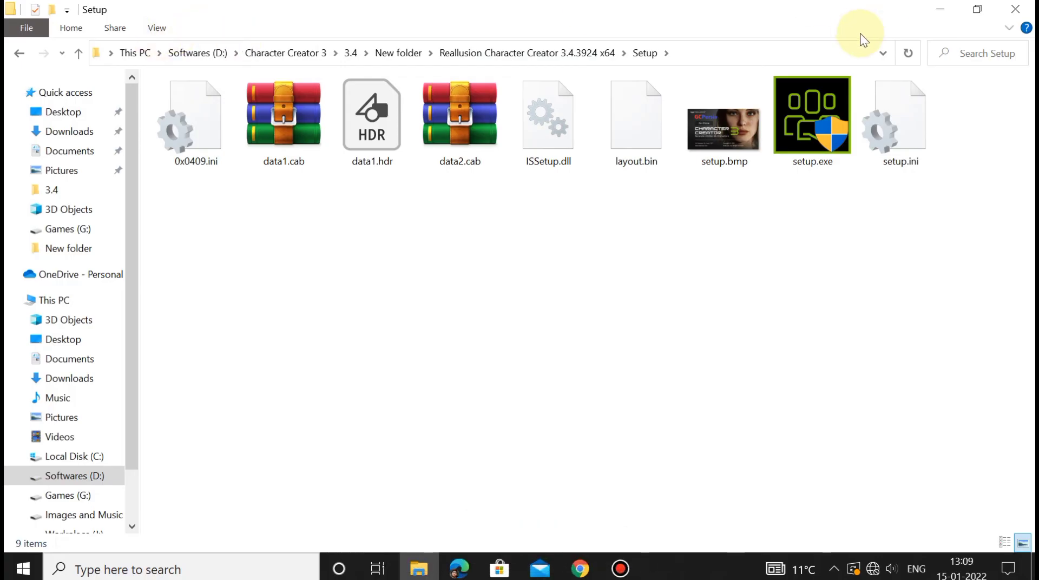
# Minimize the Setup folder window and refresh the desktop.
pyautogui.click(956, 12)
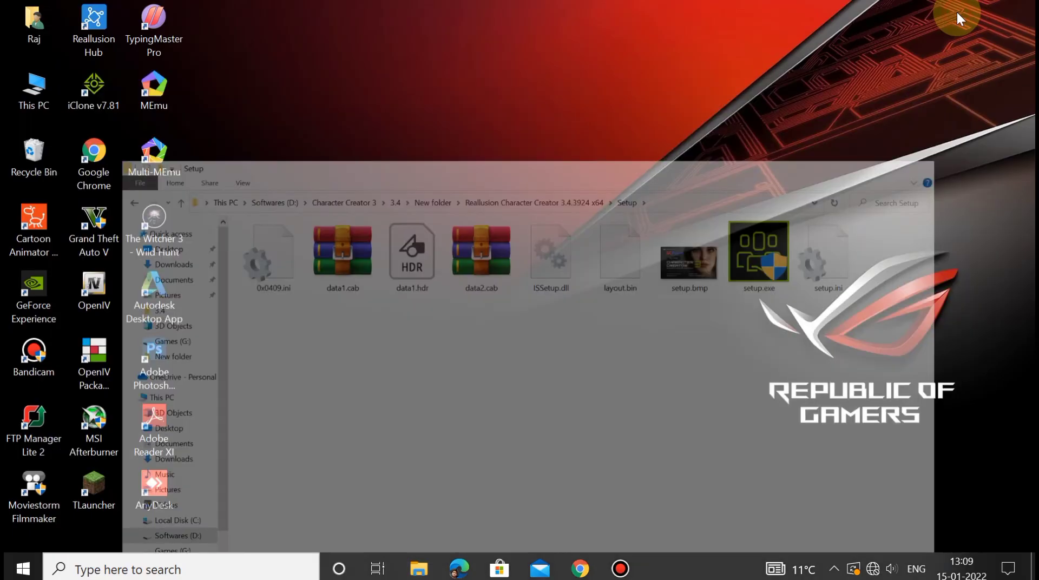
pyautogui.rightClick(620, 195)
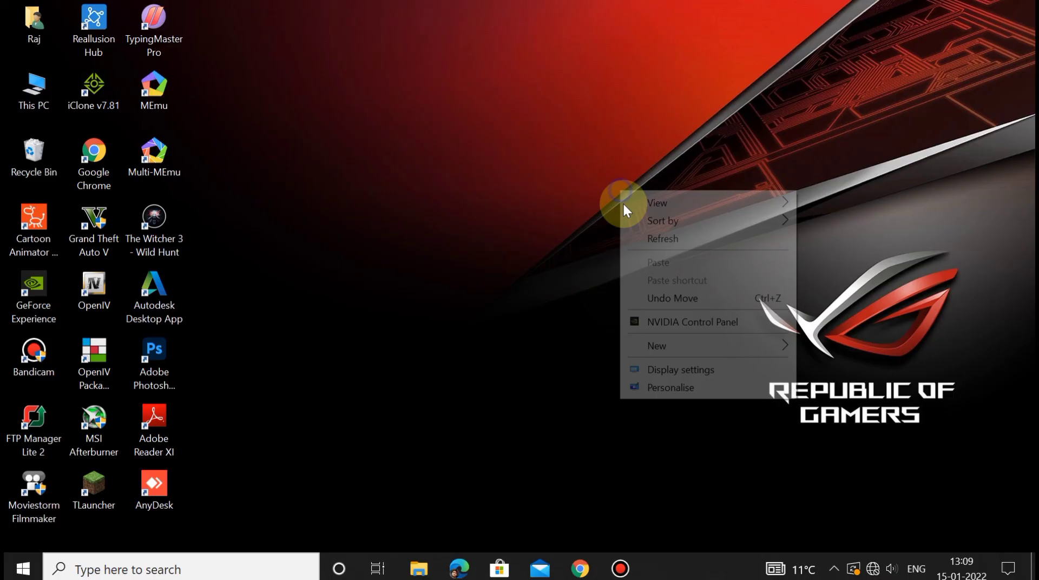
pyautogui.click(649, 238)
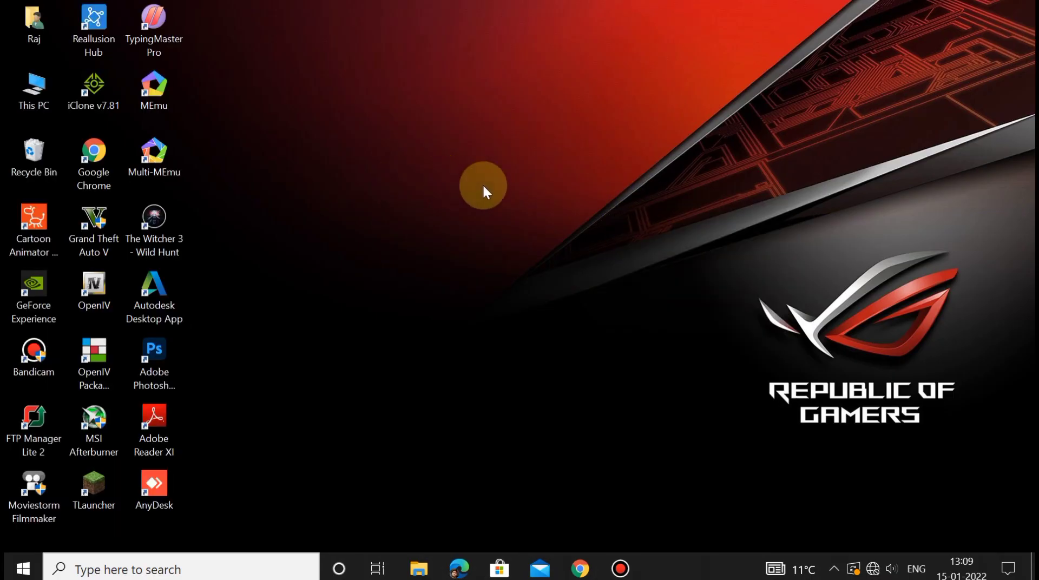